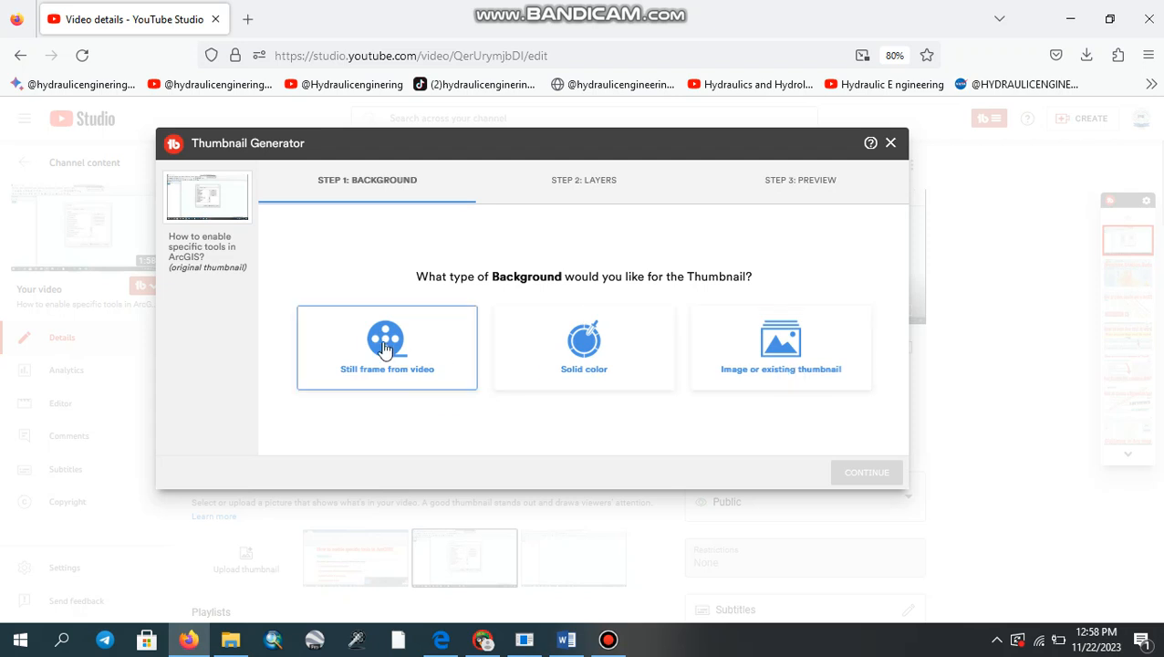
Use the video's existing thumbnail image as the background and proceed to the layers stage.
{"action": "left_click", "coordinate": [798, 368]}
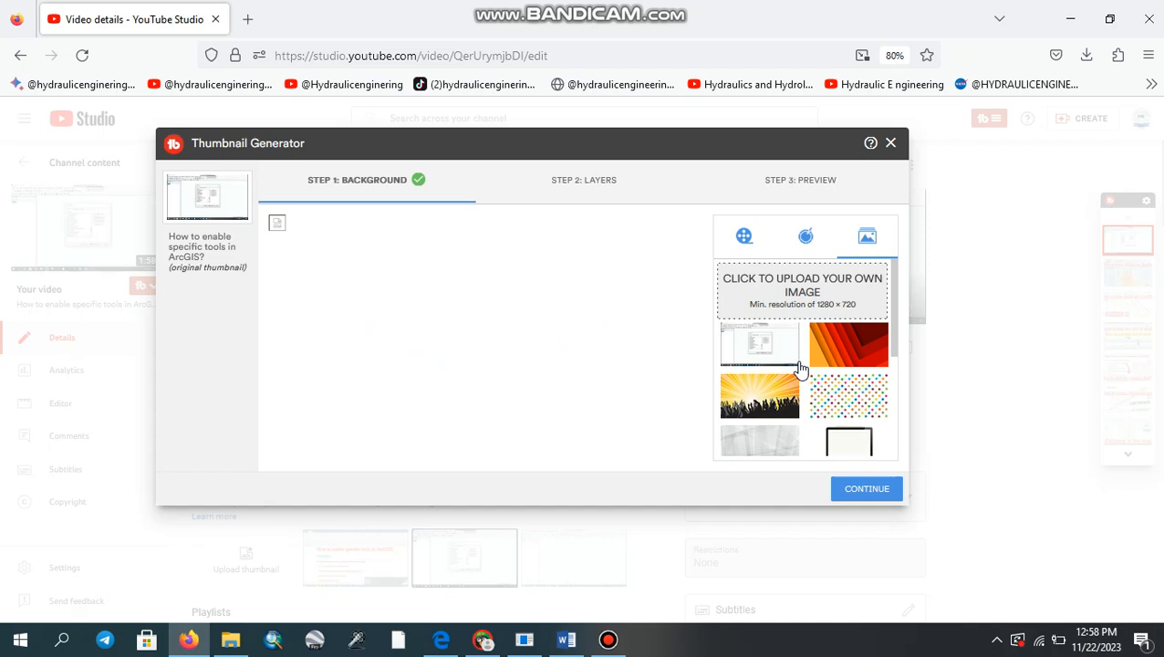
{"action": "left_click", "coordinate": [893, 344]}
{"action": "left_click_drag", "start_coordinate": [893, 345], "coordinate": [889, 469]}
{"action": "left_click_drag", "start_coordinate": [884, 411], "coordinate": [885, 294]}
{"action": "left_click", "coordinate": [754, 345]}
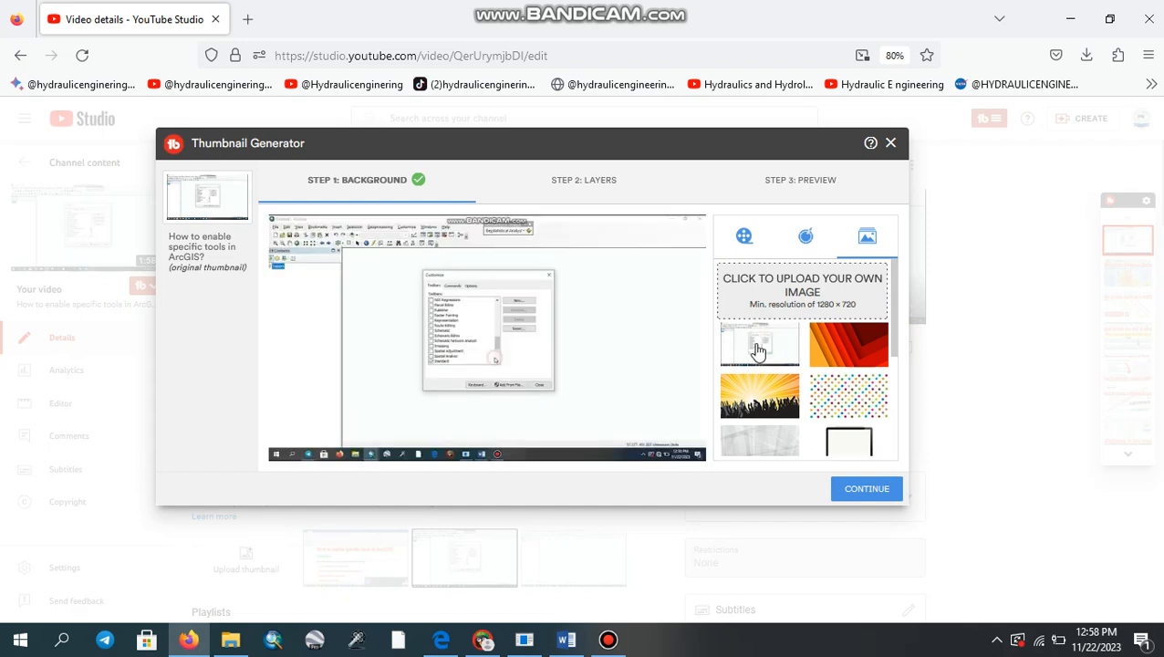
{"action": "left_click", "coordinate": [874, 492]}
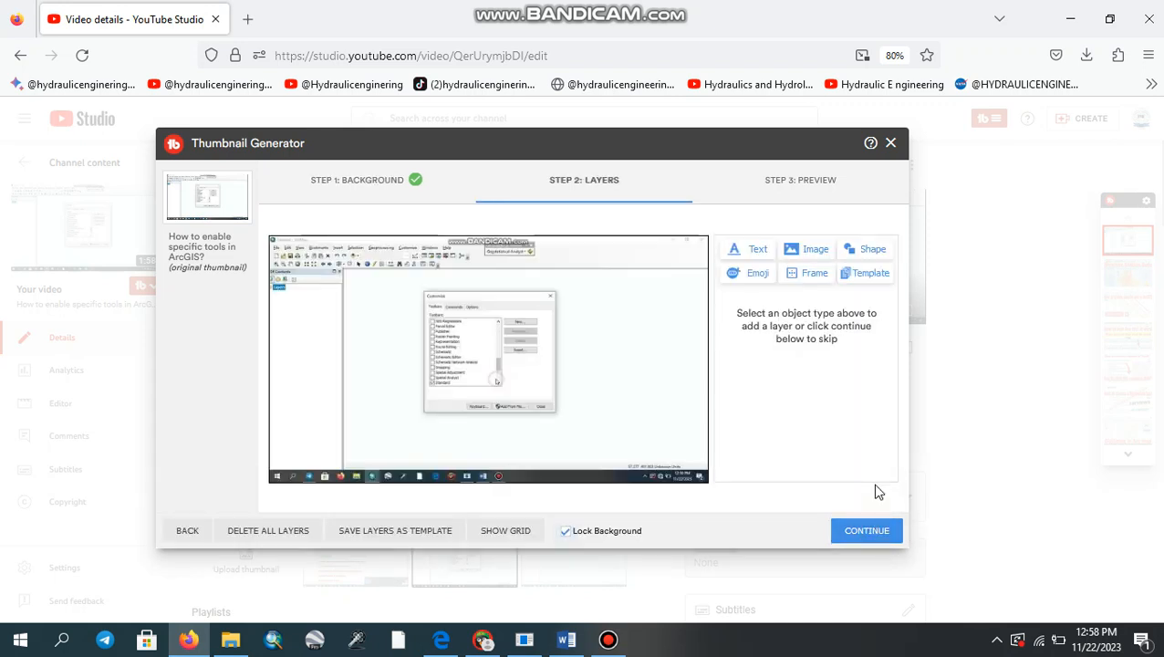
Start a text layer and copy the title "How to quickly create free YouTube thumbnail [free]" from the Word document, returning to Firefox.
{"action": "left_click", "coordinate": [744, 253]}
{"action": "left_click", "coordinate": [744, 253]}
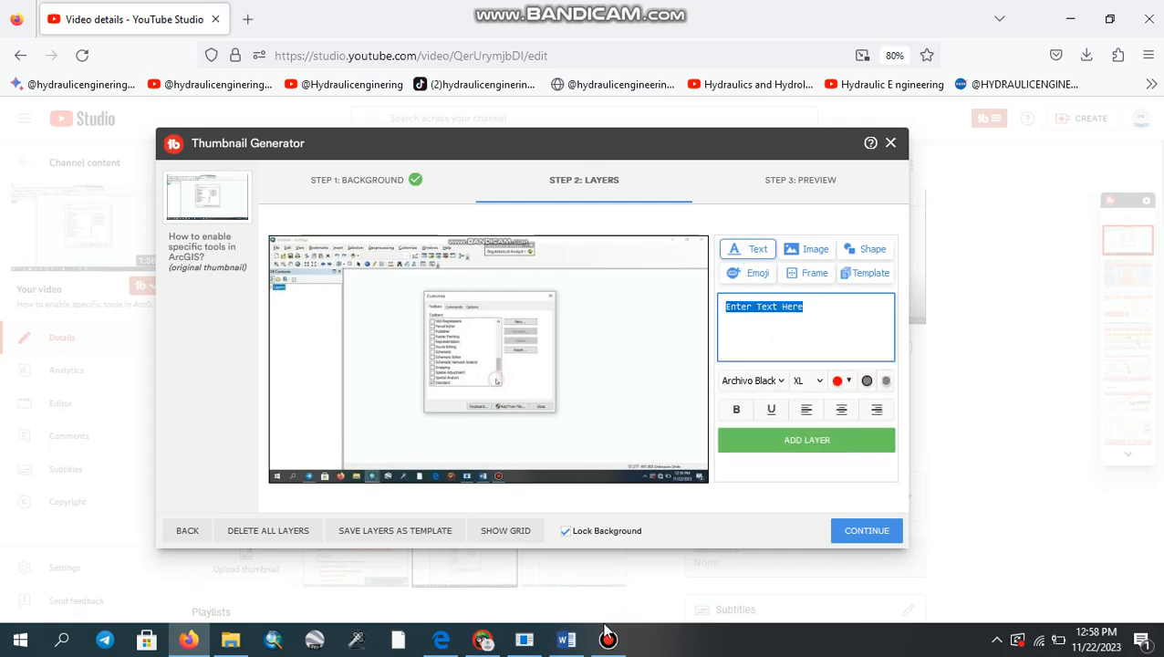
{"action": "left_click", "coordinate": [581, 642]}
{"action": "left_click_drag", "start_coordinate": [600, 422], "coordinate": [121, 310]}
{"action": "right_click", "coordinate": [121, 310]}
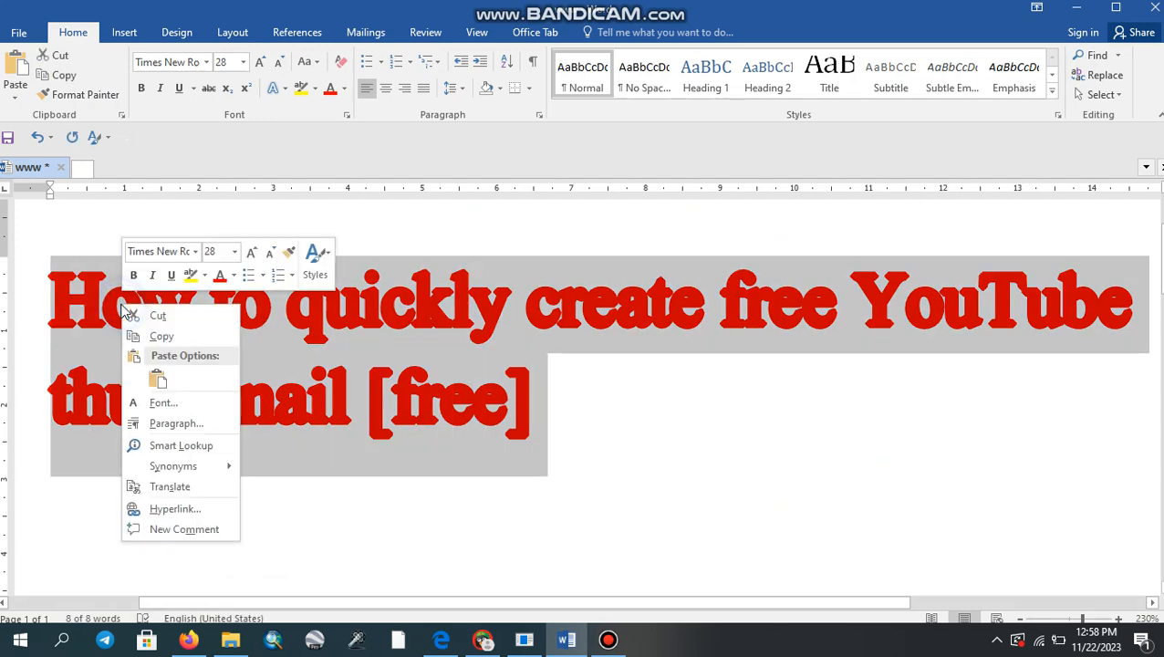
{"action": "left_click", "coordinate": [162, 333]}
{"action": "left_click", "coordinate": [188, 639]}
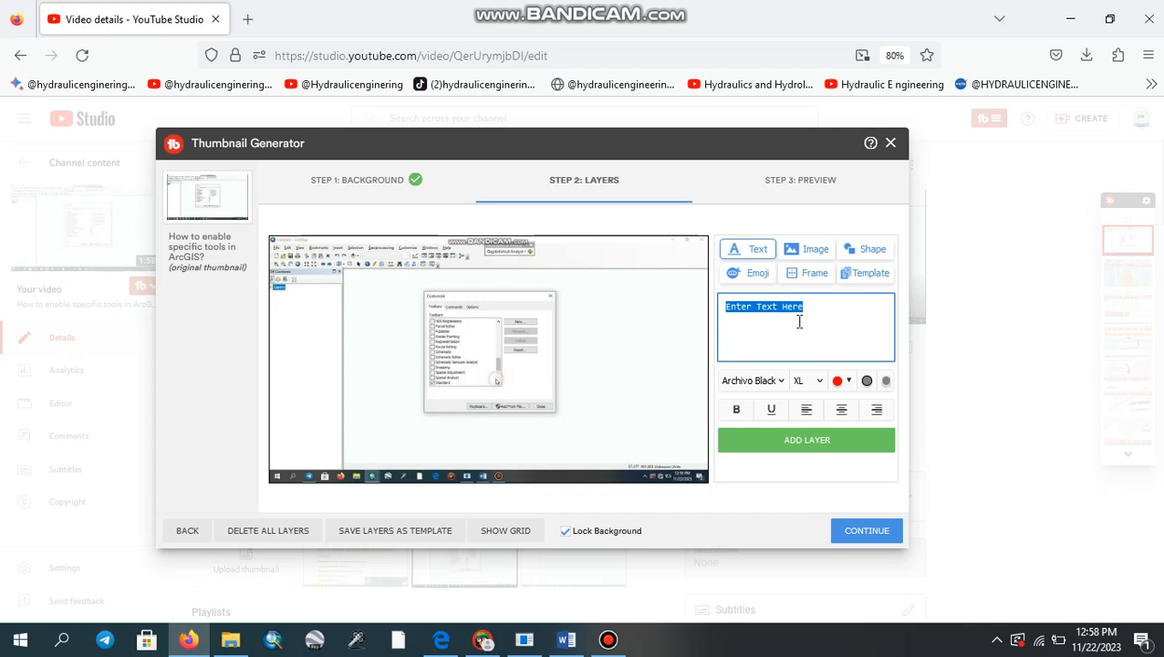
Paste the copied title as the layer text, make it bold in size S, and add the layer.
{"action": "key", "text": "ctrl+v"}
{"action": "left_click_drag", "start_coordinate": [860, 321], "coordinate": [708, 284]}
{"action": "left_click", "coordinate": [736, 410]}
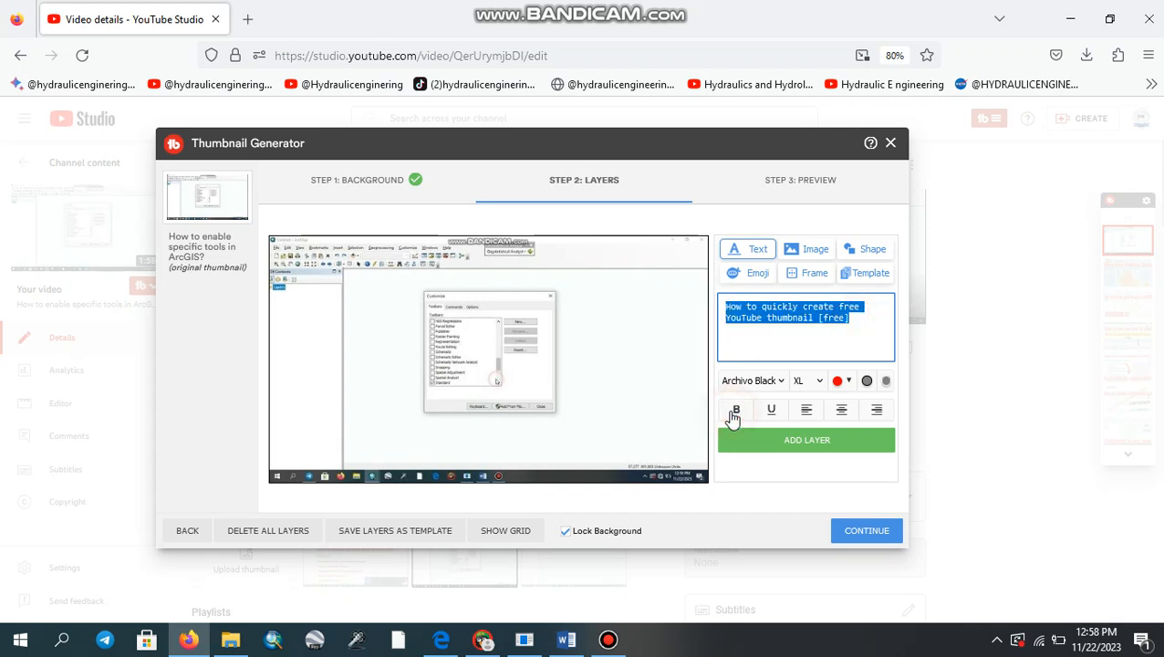
{"action": "left_click", "coordinate": [821, 381]}
{"action": "left_click", "coordinate": [808, 415]}
{"action": "left_click", "coordinate": [822, 440]}
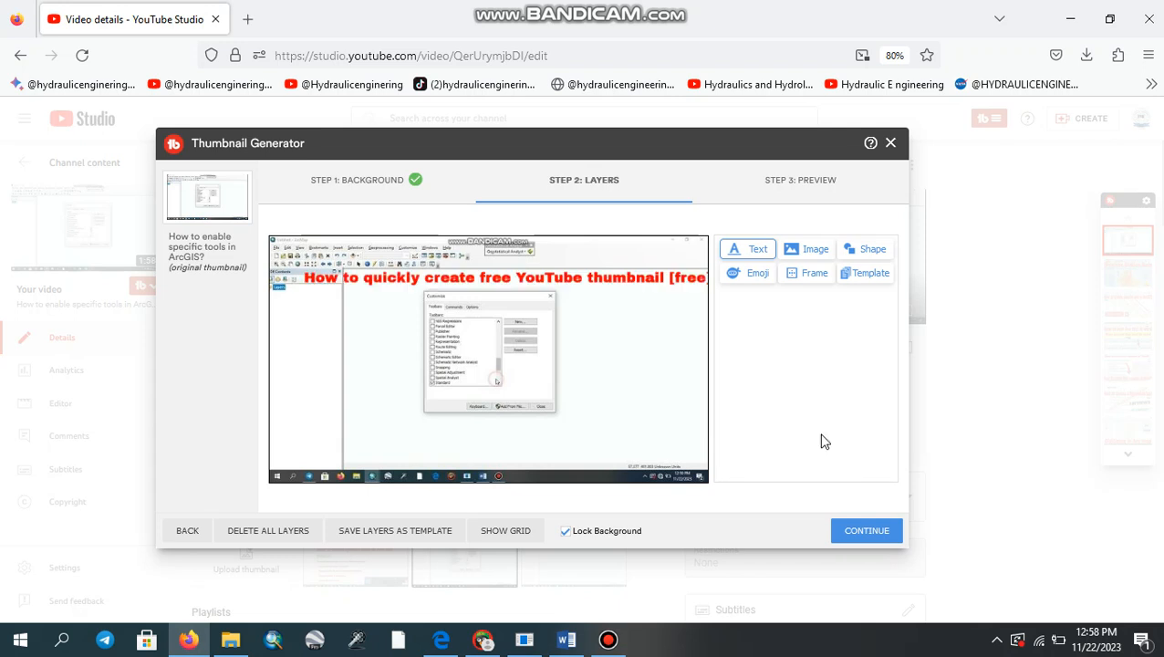
Move the title text layer down to just below the Customize dialog in the background image.
{"action": "left_click_drag", "start_coordinate": [591, 279], "coordinate": [567, 334]}
{"action": "left_click_drag", "start_coordinate": [688, 348], "coordinate": [707, 355]}
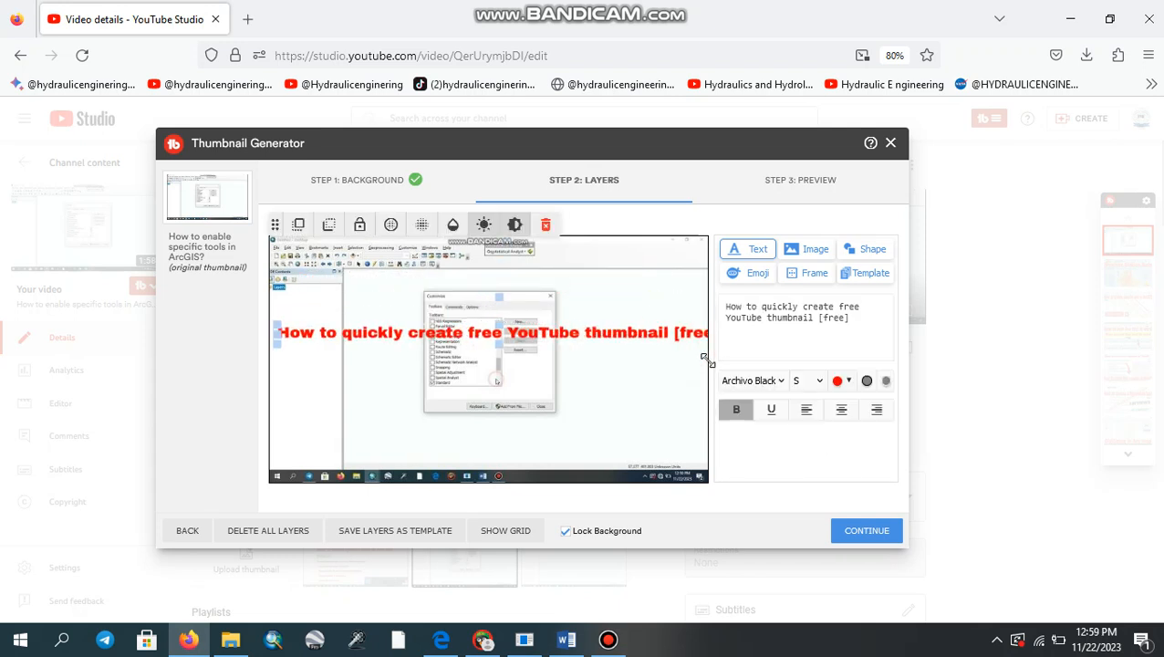
{"action": "left_click_drag", "start_coordinate": [631, 333], "coordinate": [637, 430]}
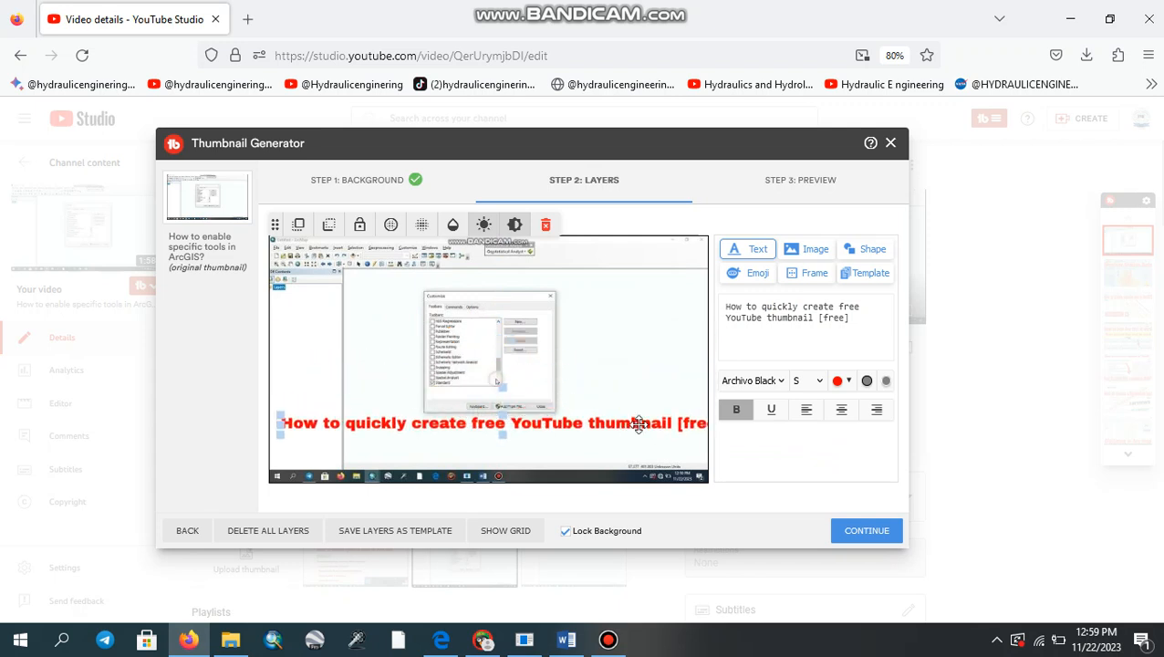
{"action": "left_click", "coordinate": [636, 391]}
{"action": "left_click", "coordinate": [625, 420]}
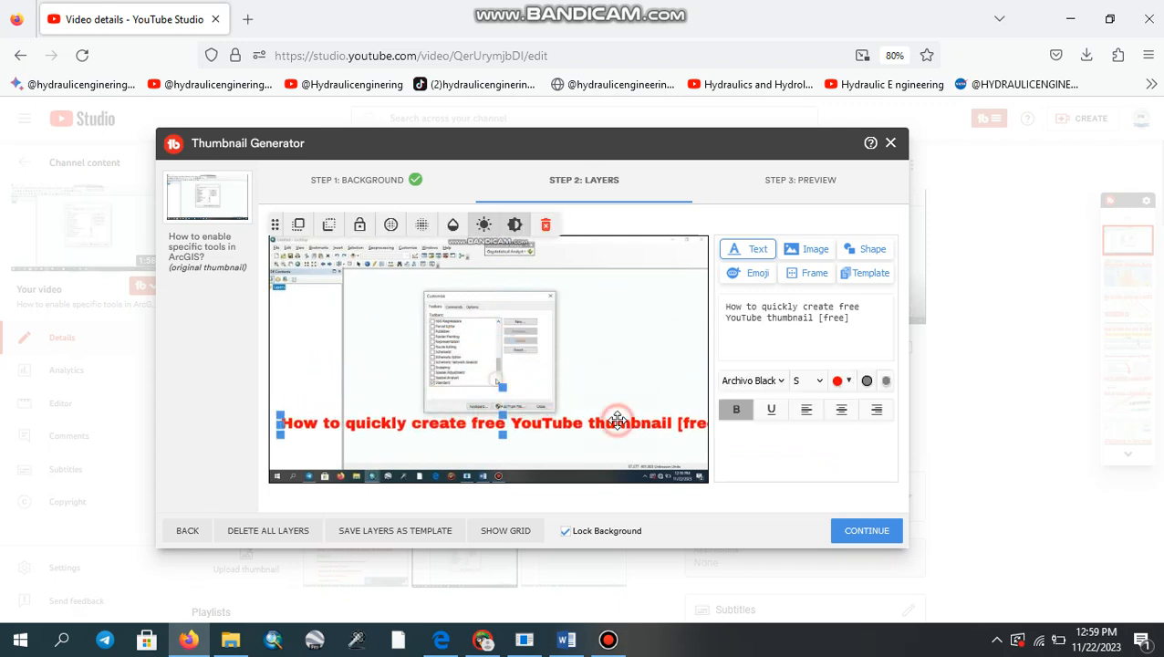
Delete the NMA map image from the custom images and confirm the deletion.
{"action": "left_click", "coordinate": [799, 253]}
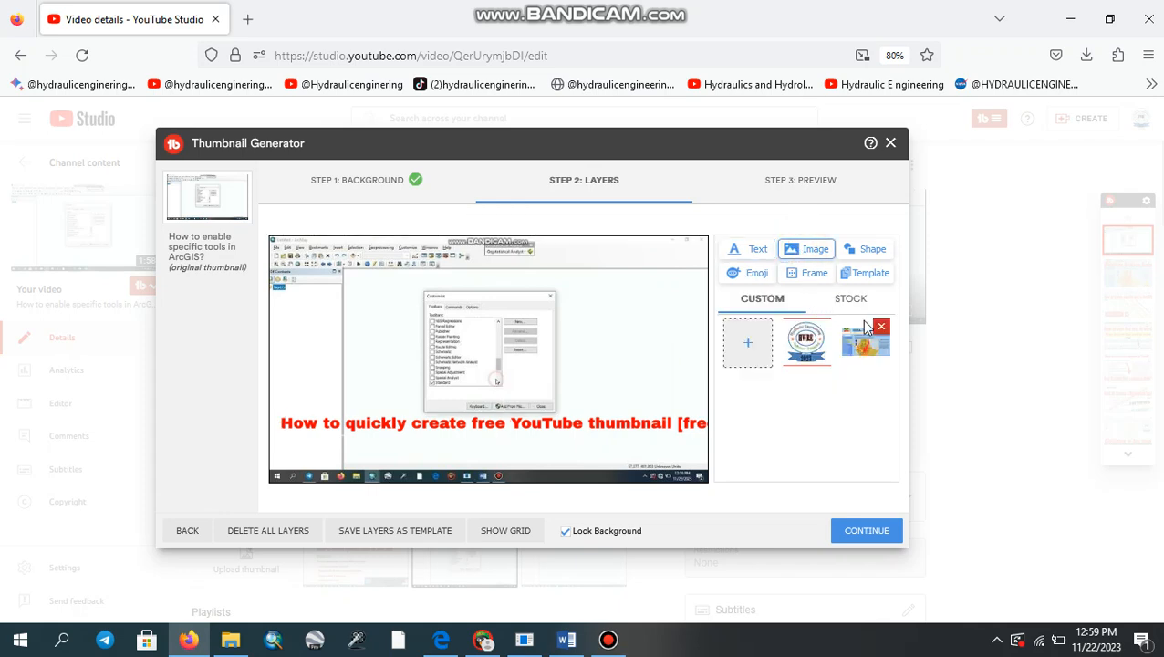
{"action": "left_click", "coordinate": [879, 330]}
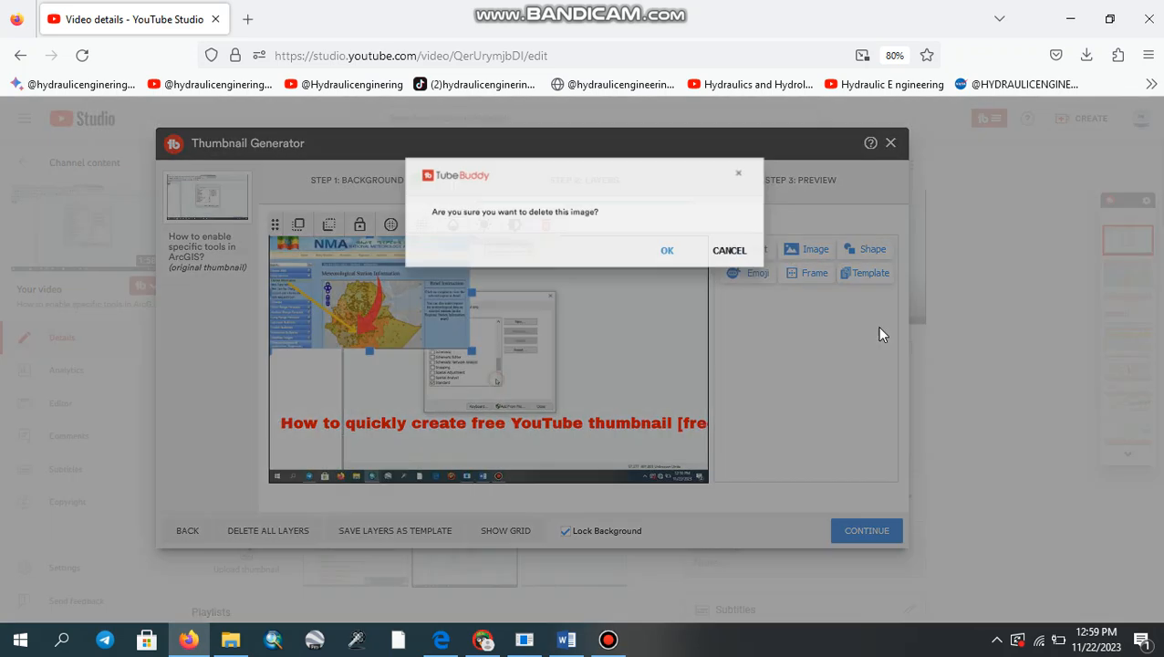
{"action": "left_click", "coordinate": [669, 254]}
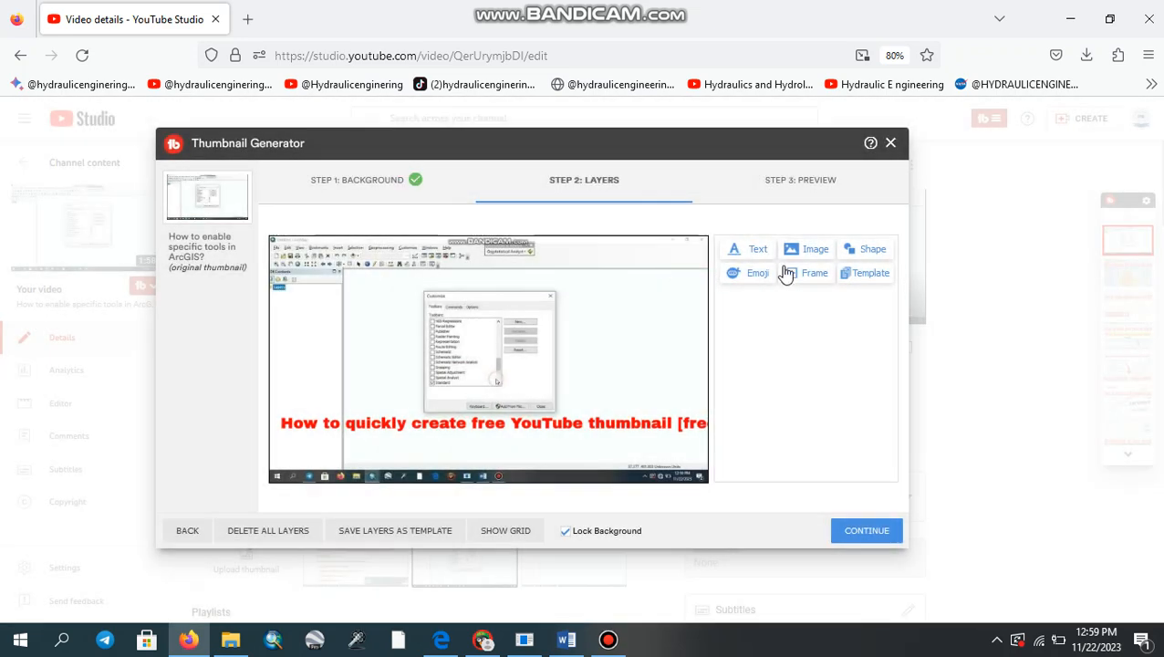
Upload ab.JPG as a custom image layer and enlarge it to cover the whole thumbnail.
{"action": "left_click", "coordinate": [798, 255]}
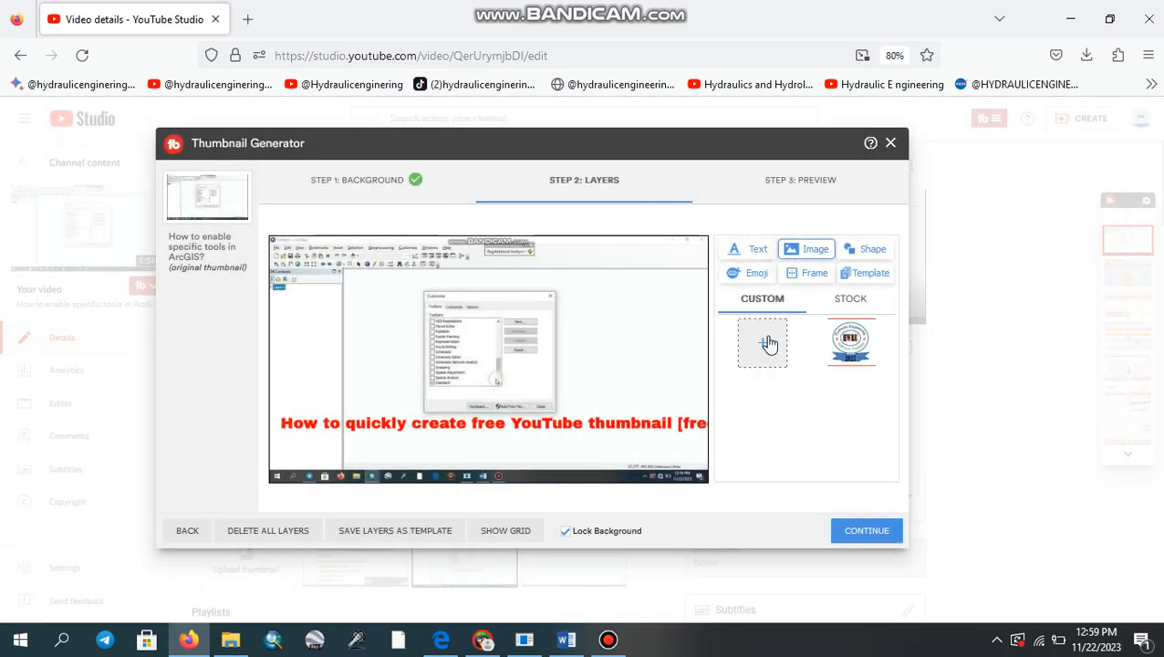
{"action": "left_click", "coordinate": [765, 340]}
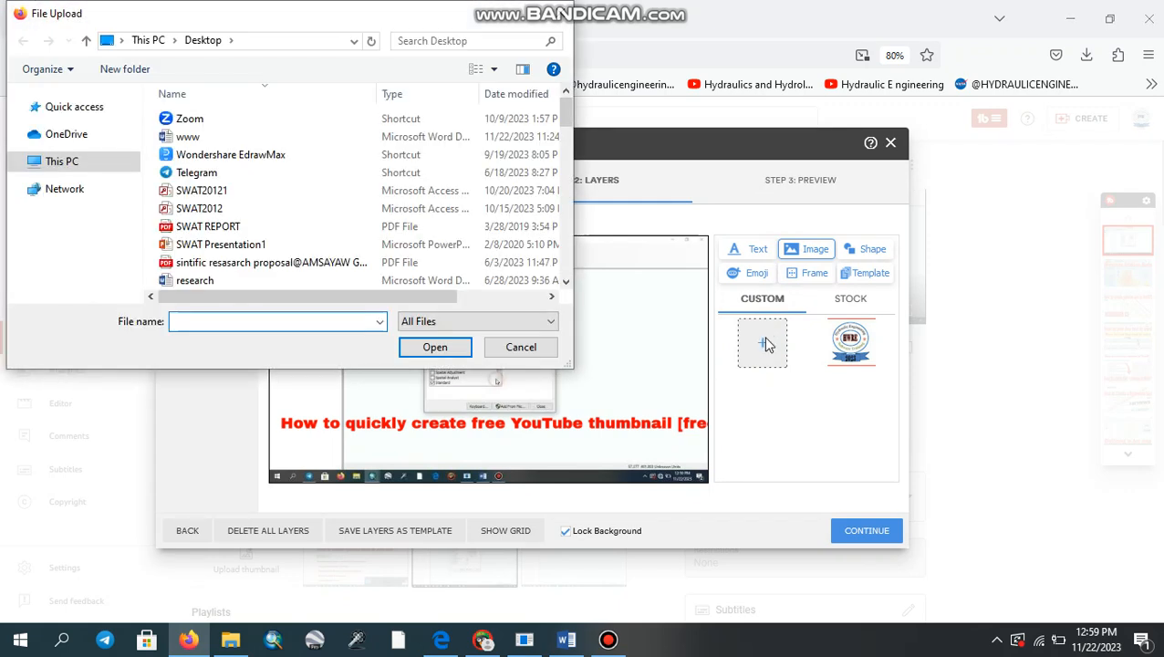
{"action": "type", "text": "ab"}
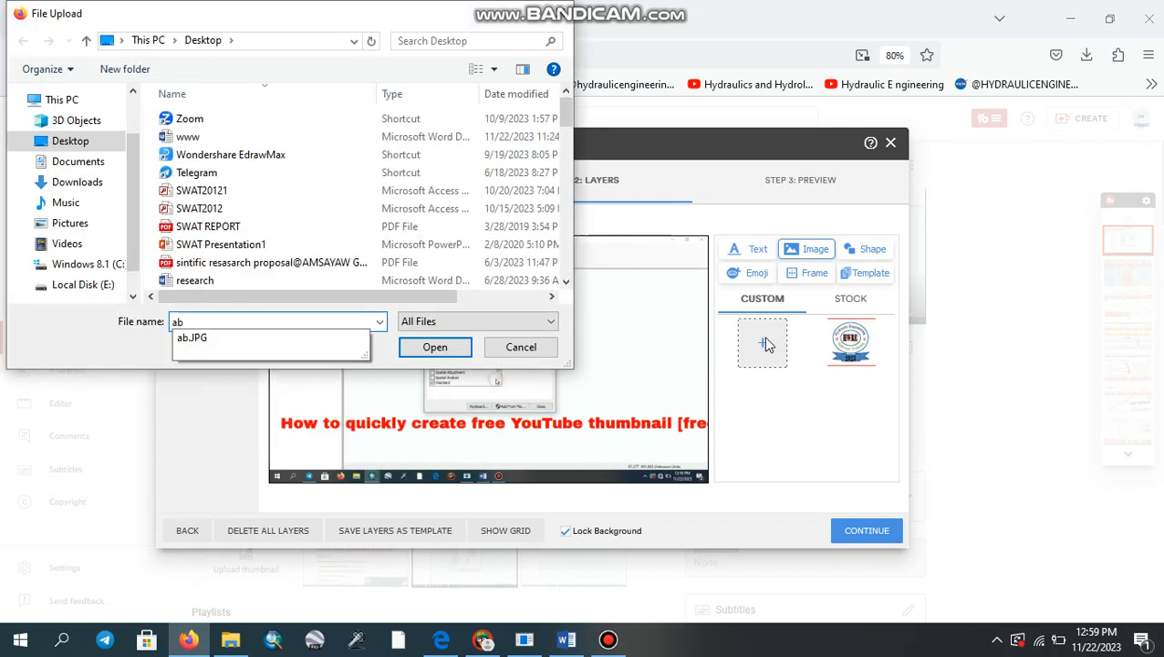
{"action": "left_click", "coordinate": [294, 338]}
{"action": "left_click", "coordinate": [429, 348]}
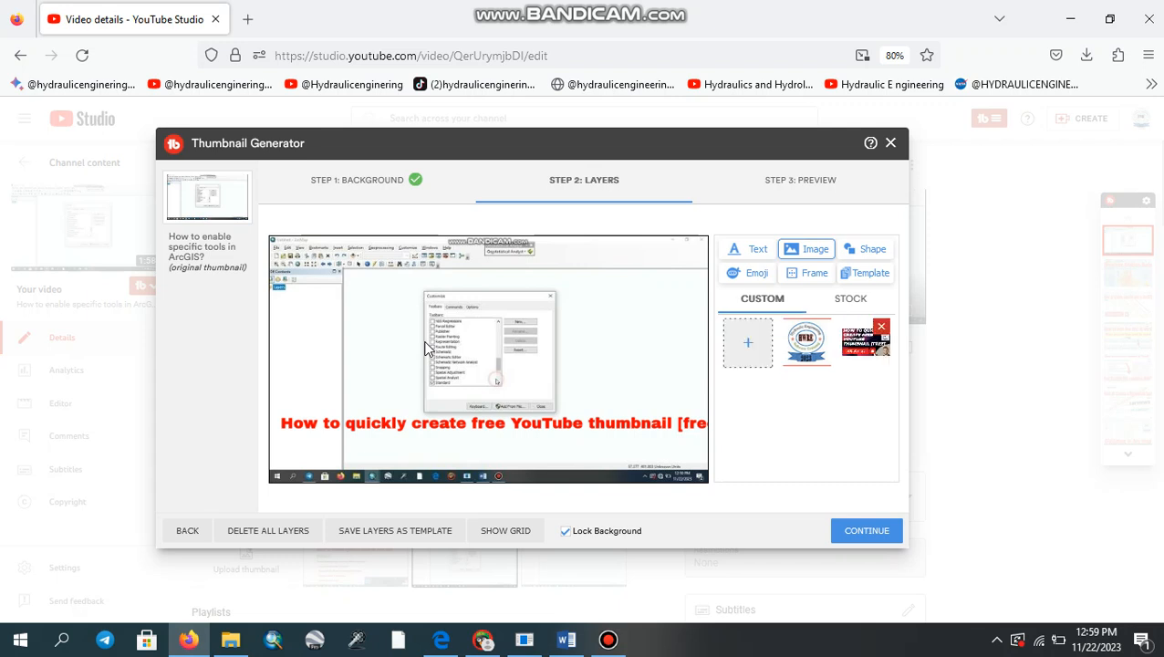
{"action": "left_click", "coordinate": [861, 345]}
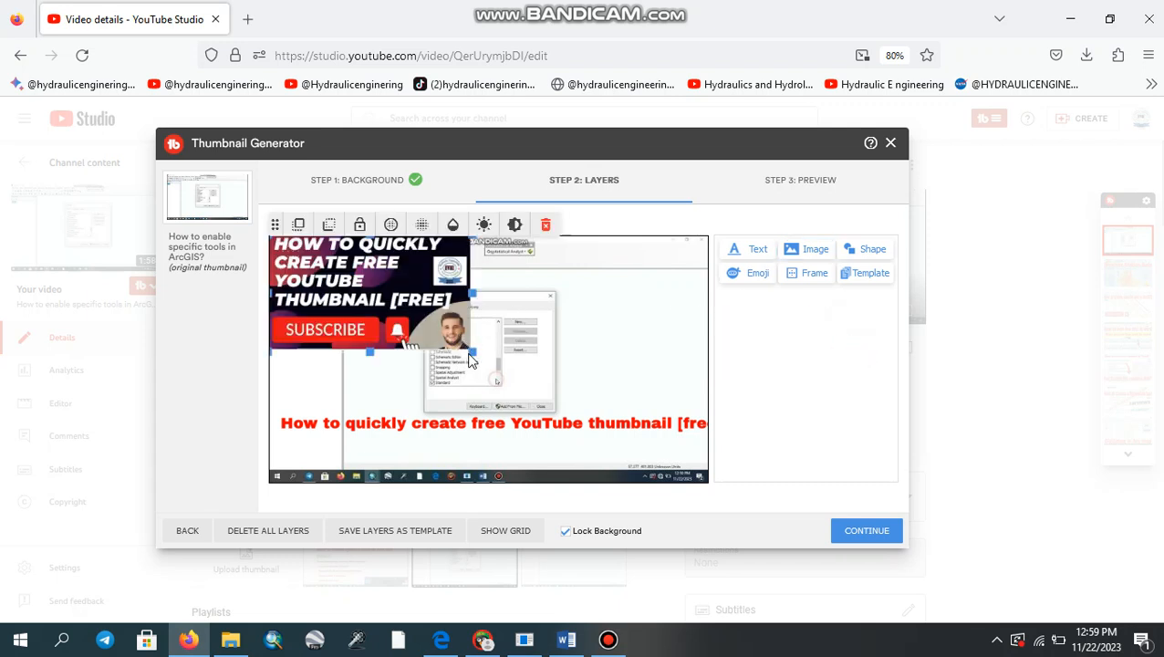
{"action": "left_click_drag", "start_coordinate": [473, 351], "coordinate": [729, 475]}
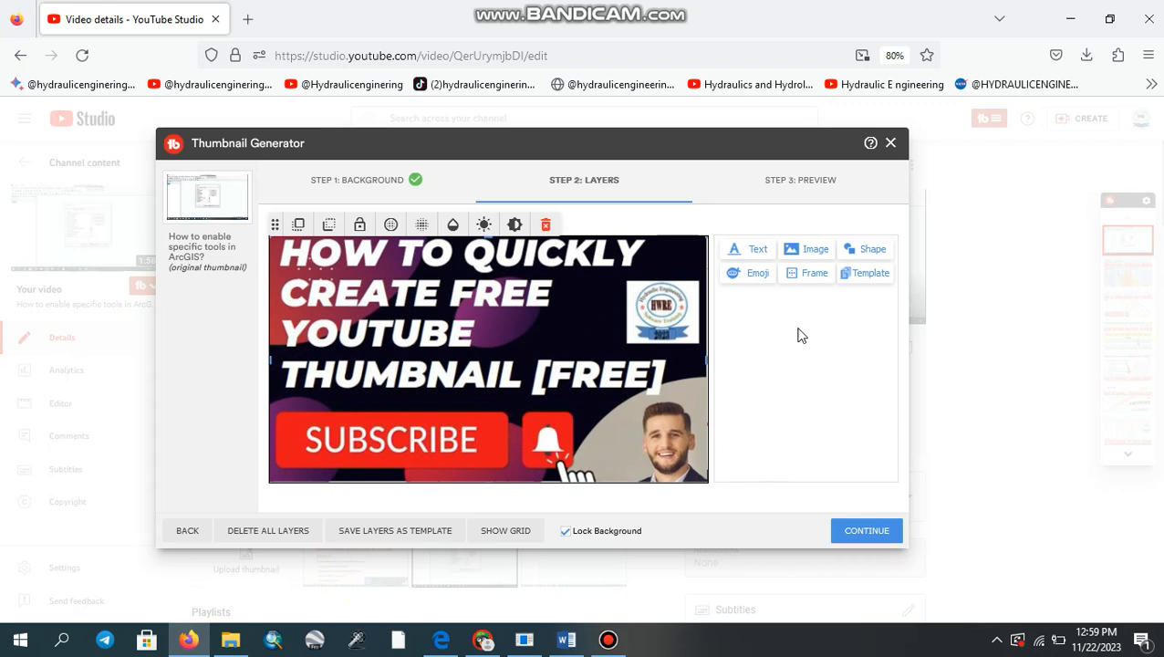
Add the round Ethiopian flag emoji and place it at a smaller size beside the word YOUTUBE.
{"action": "left_click", "coordinate": [861, 257]}
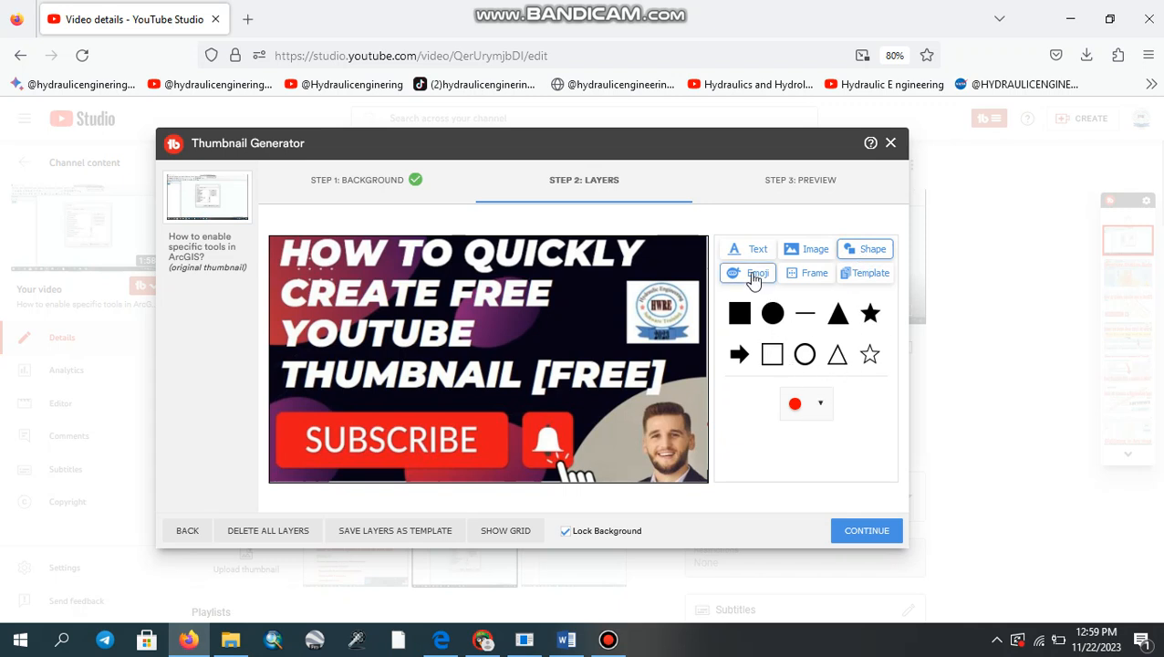
{"action": "left_click", "coordinate": [754, 278]}
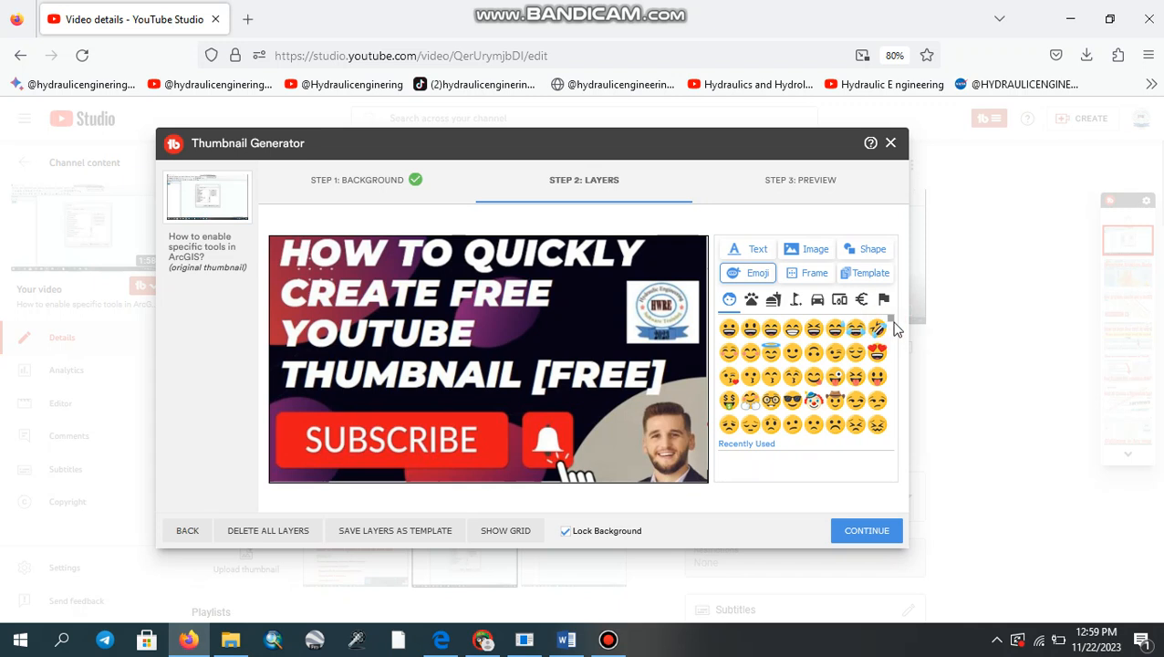
{"action": "scroll", "coordinate": [895, 329], "scroll_direction": "down", "scroll_amount": 2}
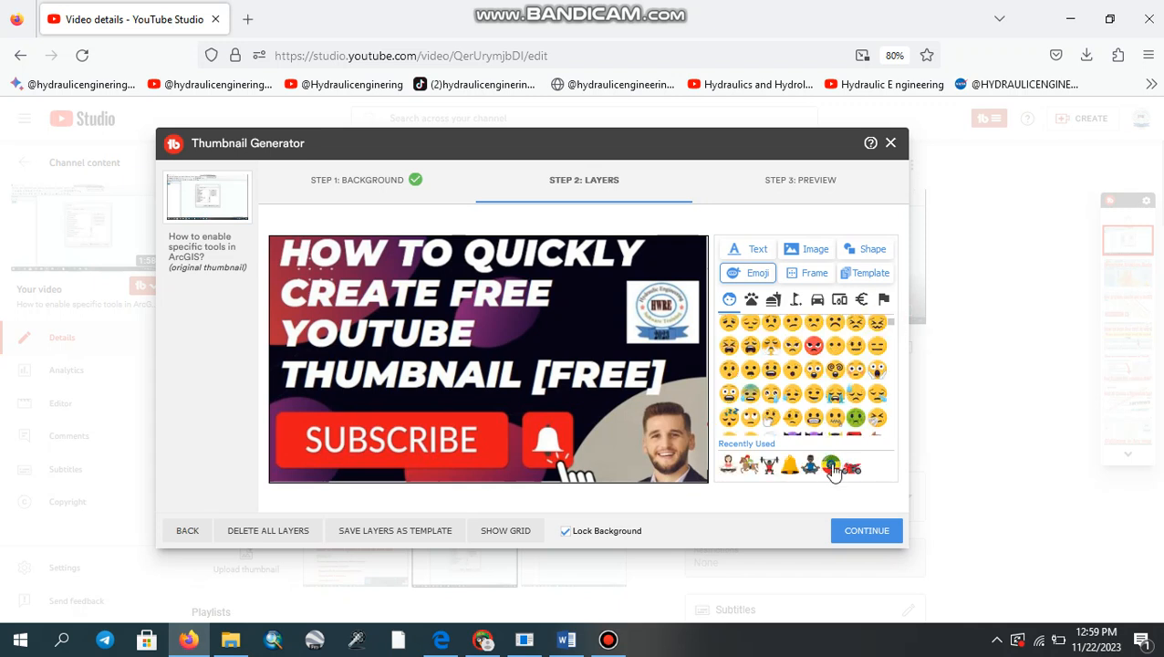
{"action": "left_click", "coordinate": [831, 466]}
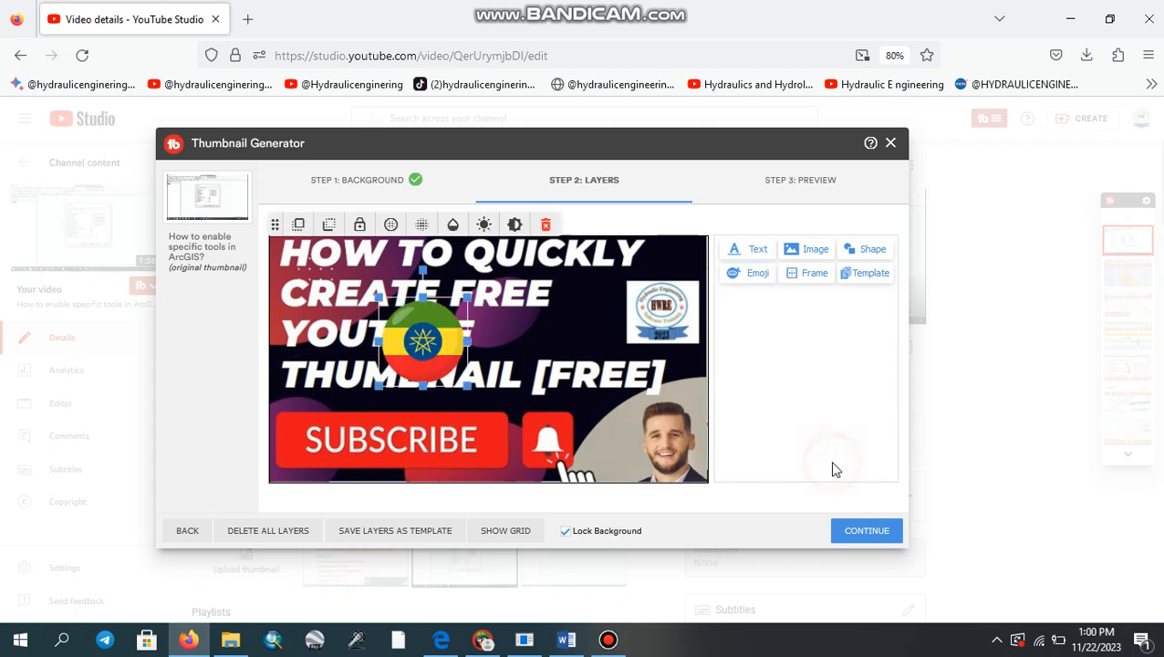
{"action": "left_click_drag", "start_coordinate": [467, 385], "coordinate": [536, 340]}
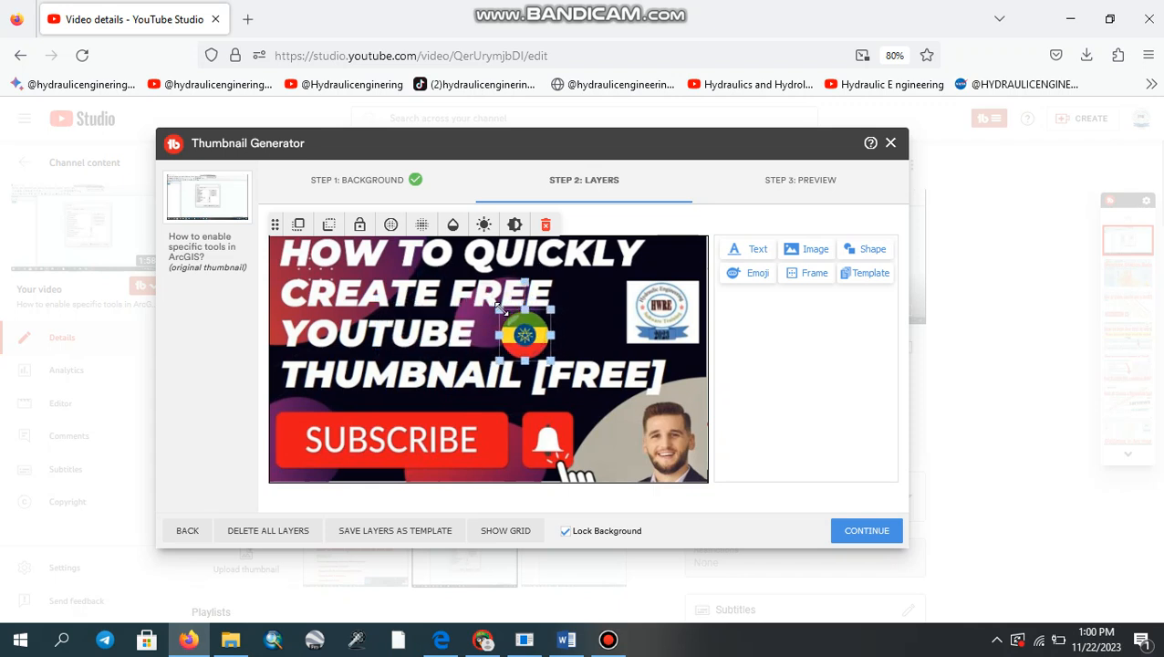
Move the flag emoji off the thumbnail canvas.
{"action": "left_click", "coordinate": [569, 320]}
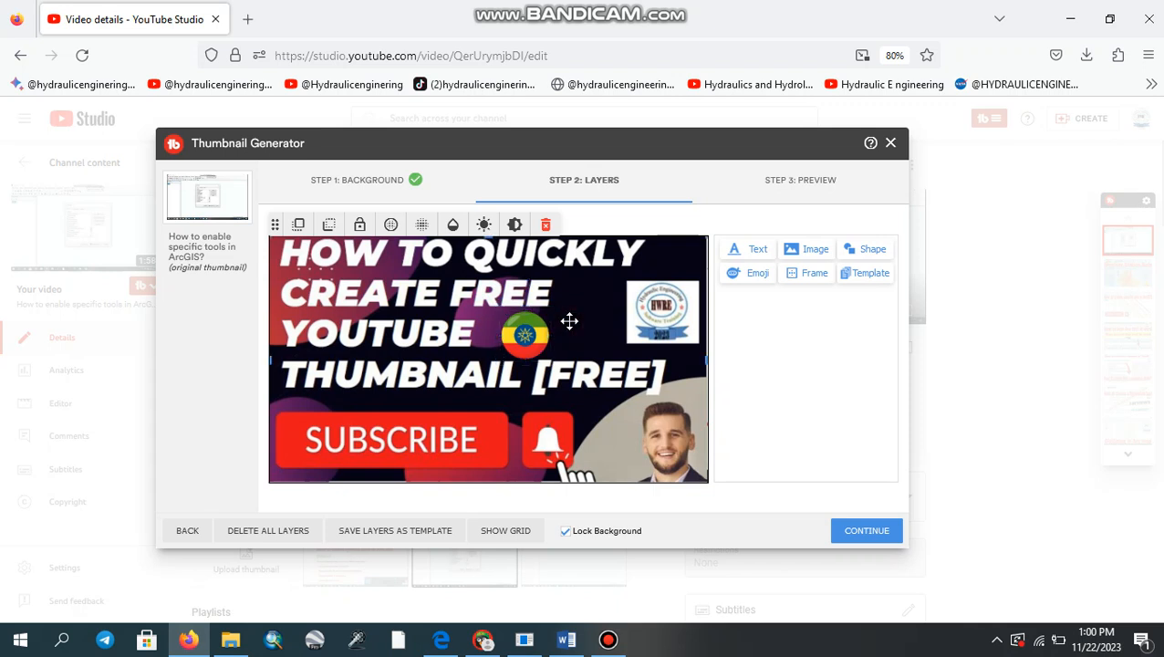
{"action": "left_click", "coordinate": [529, 335]}
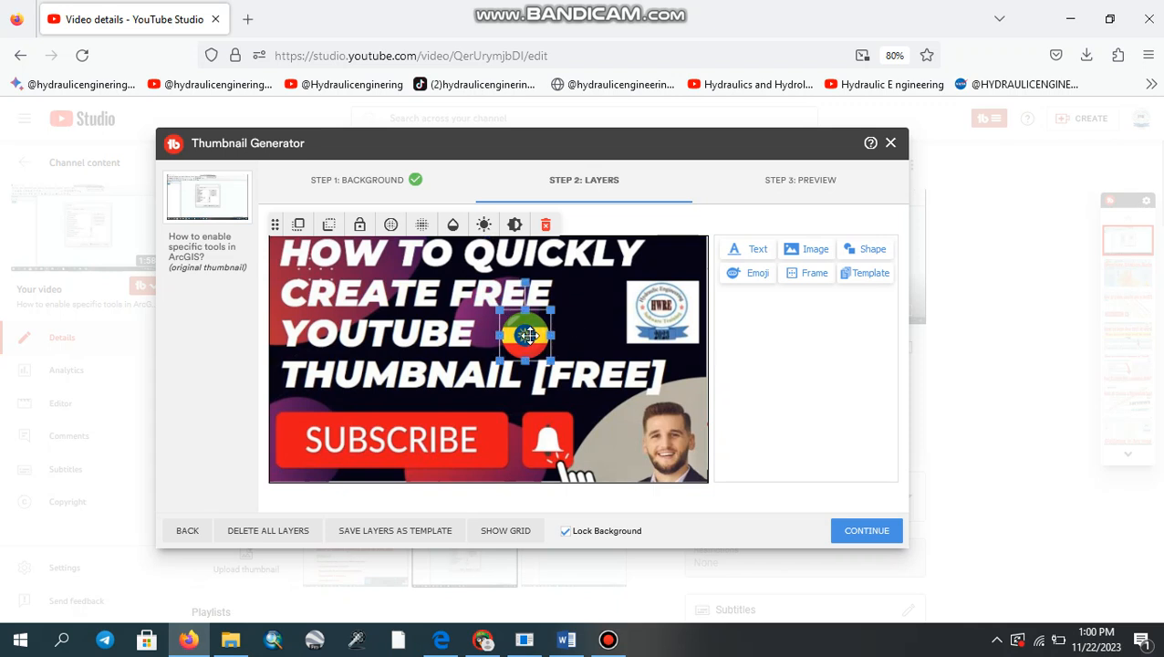
{"action": "left_click_drag", "start_coordinate": [529, 336], "coordinate": [3, 592]}
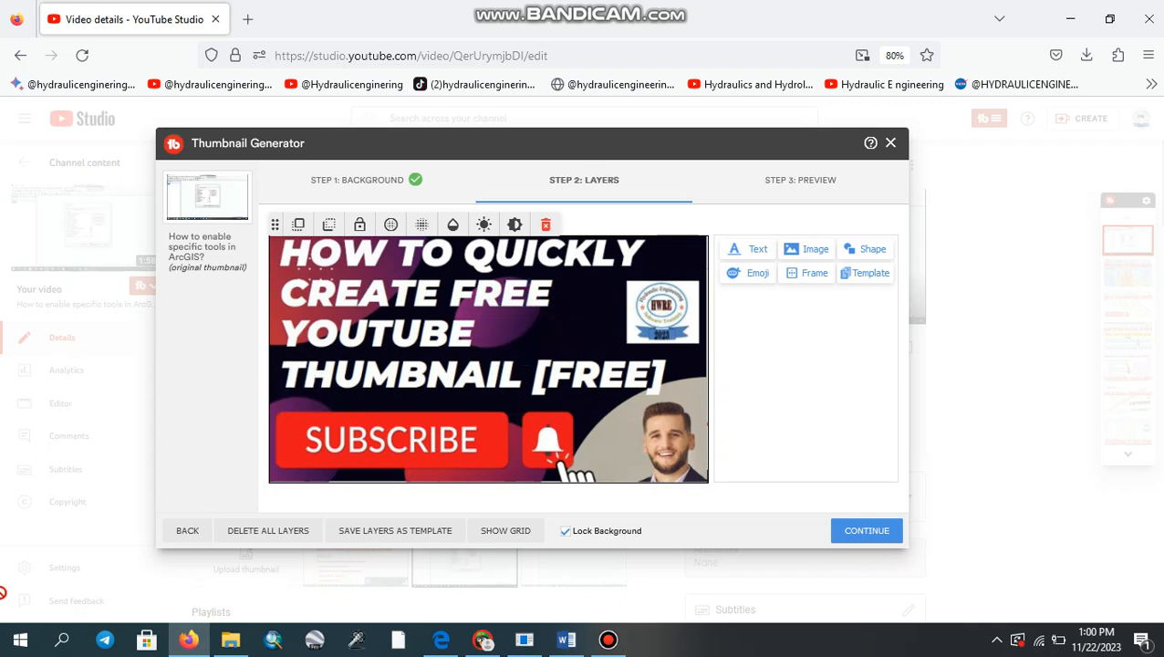
{"action": "left_click", "coordinate": [742, 281]}
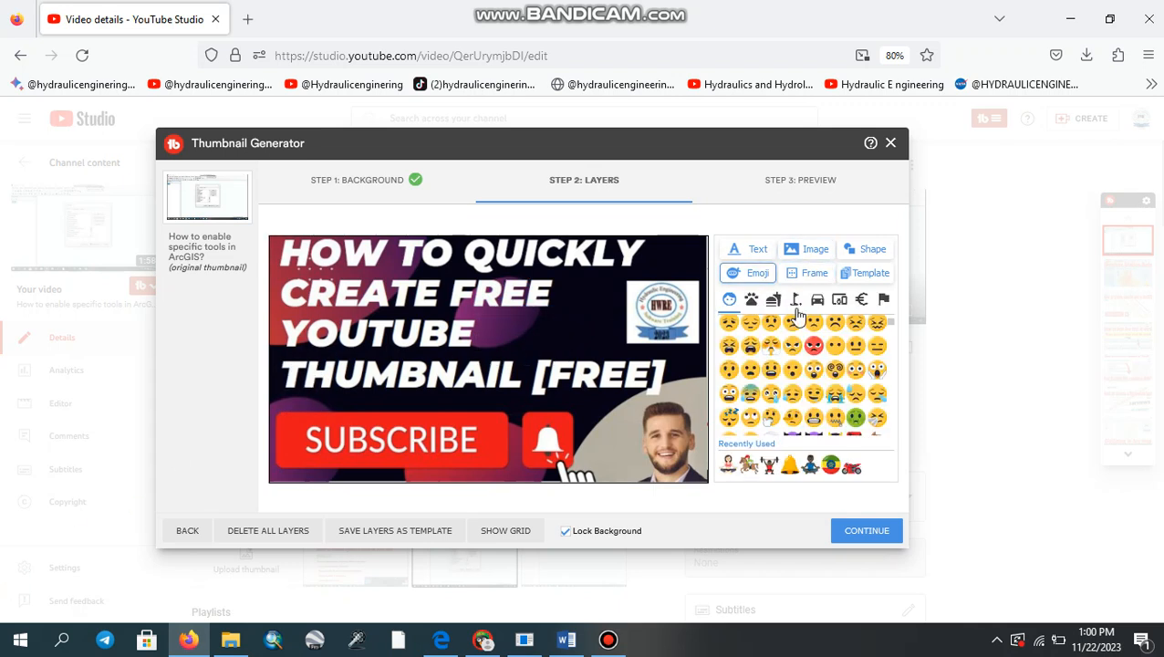
{"action": "left_click", "coordinate": [817, 301]}
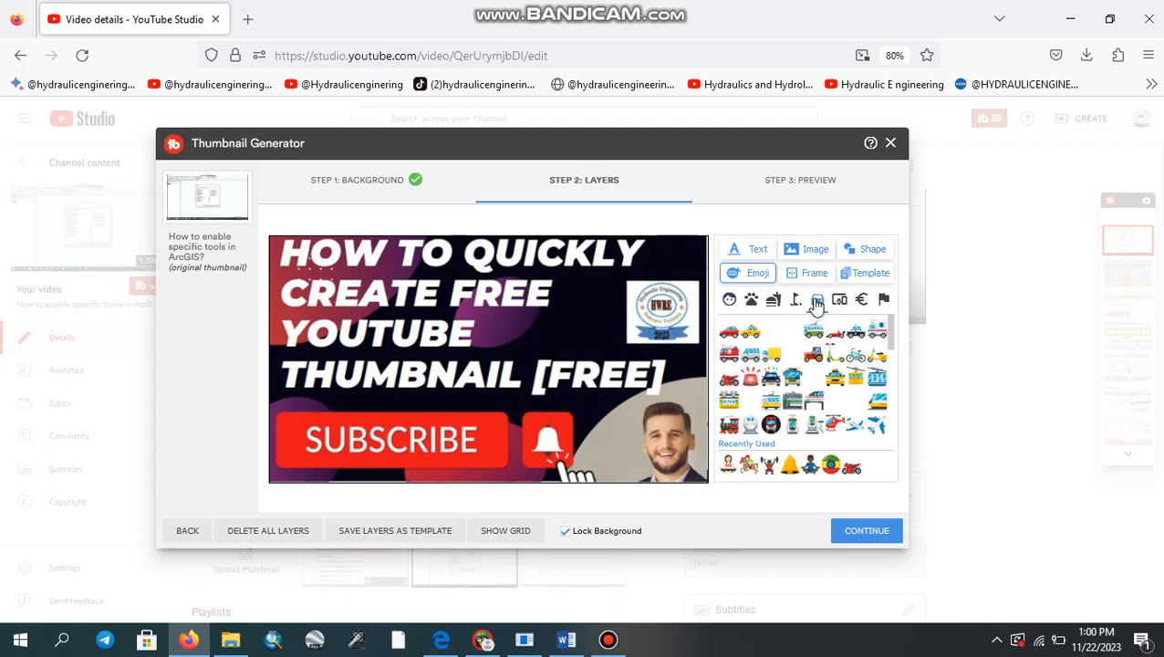
{"action": "left_click", "coordinate": [863, 272]}
{"action": "left_click", "coordinate": [821, 272]}
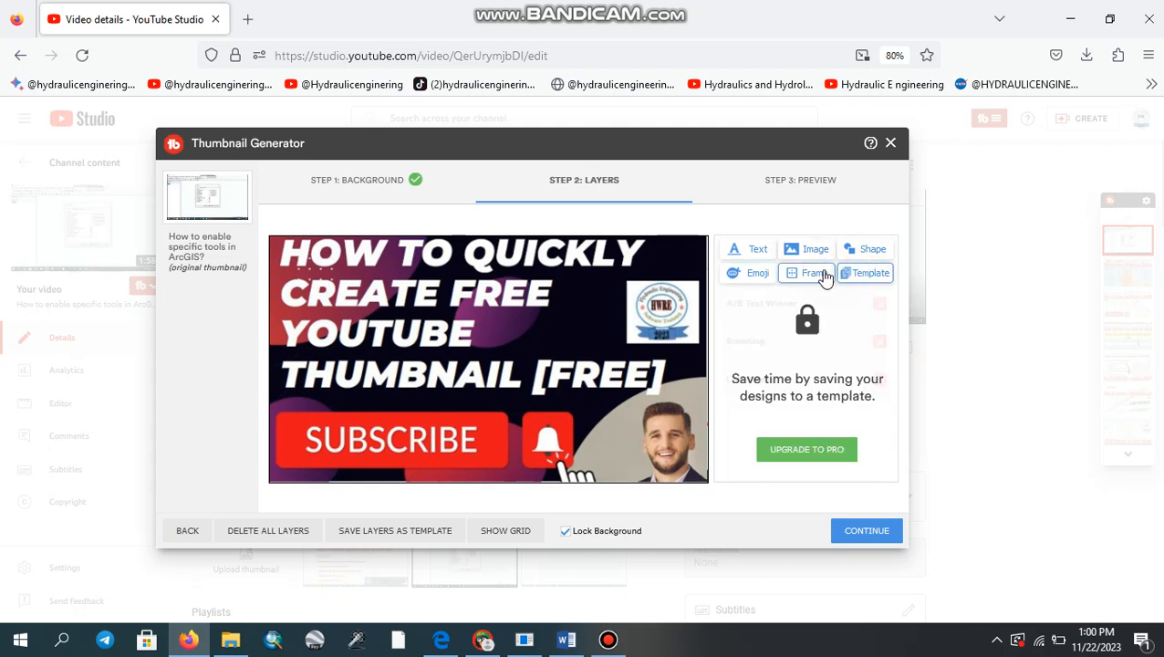
{"action": "left_click", "coordinate": [763, 253]}
{"action": "left_click", "coordinate": [803, 328]}
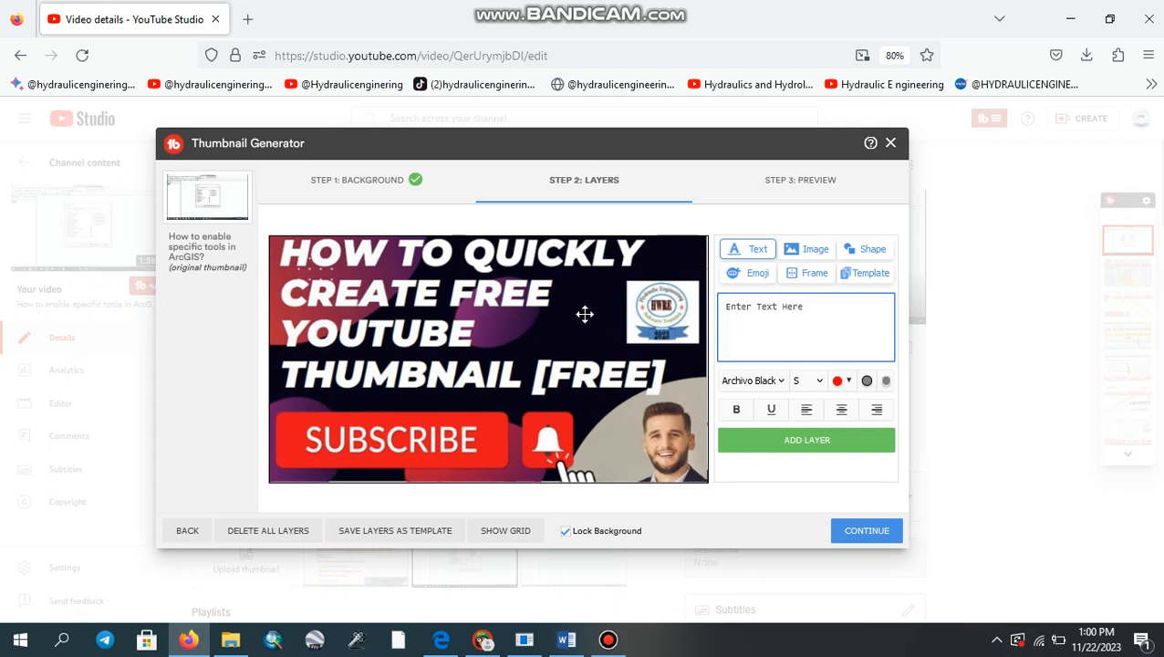
Proceed to the thumbnail preview, then save and publish the thumbnail, confirming the publication.
{"action": "left_click", "coordinate": [866, 530]}
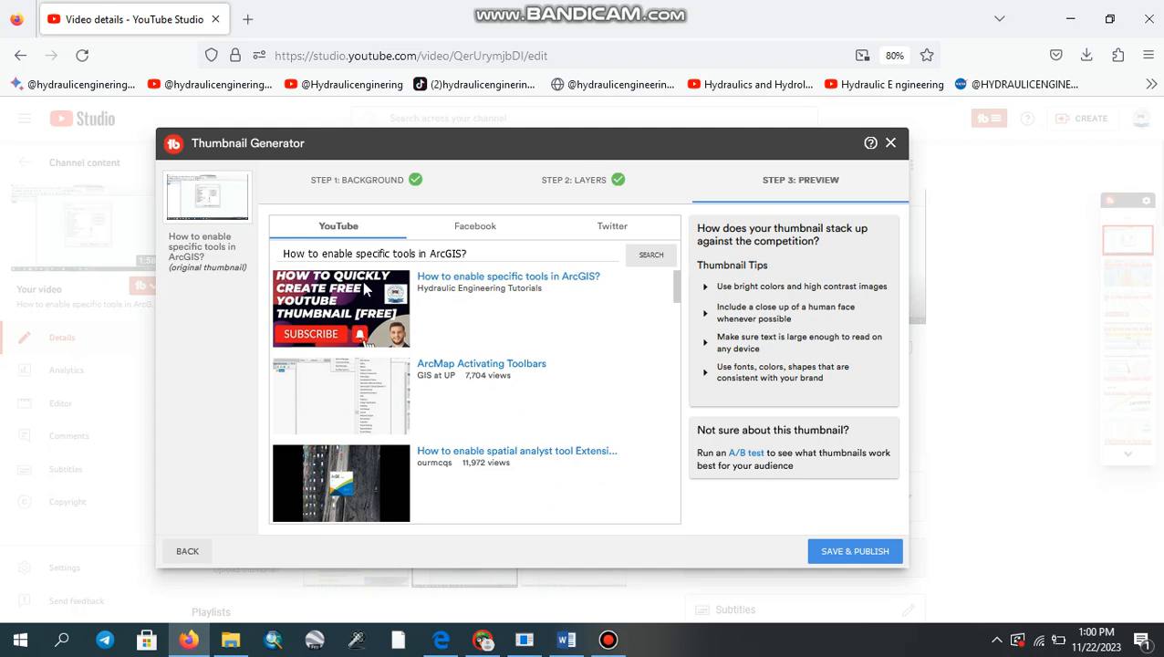
{"action": "left_click", "coordinate": [856, 551]}
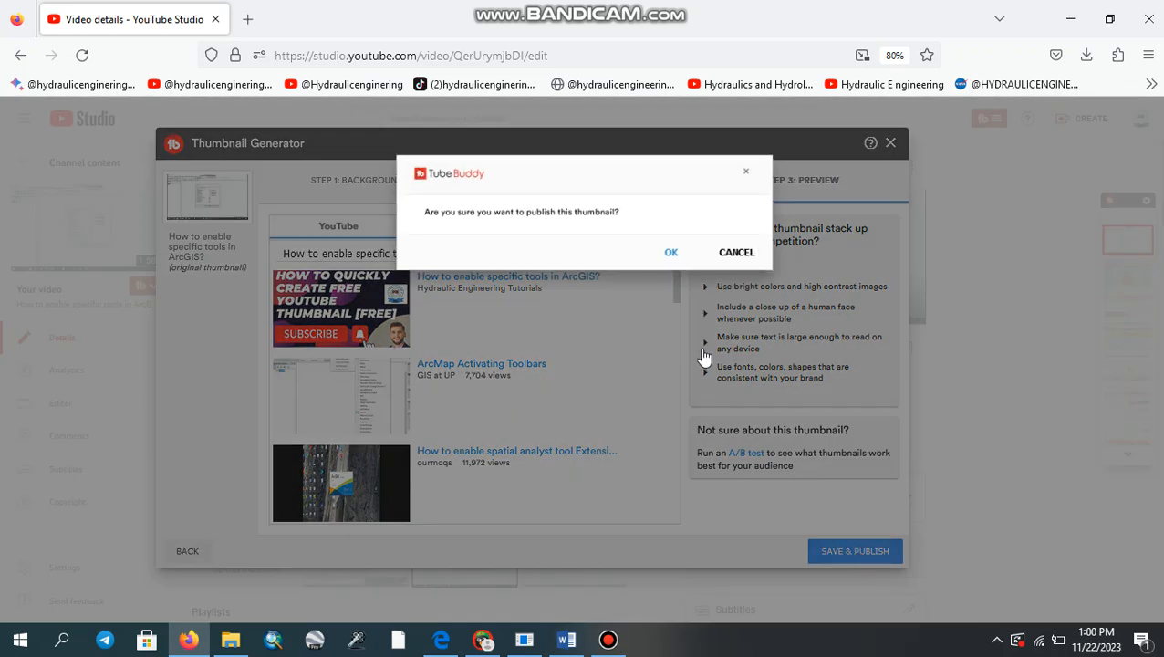
{"action": "left_click", "coordinate": [671, 253]}
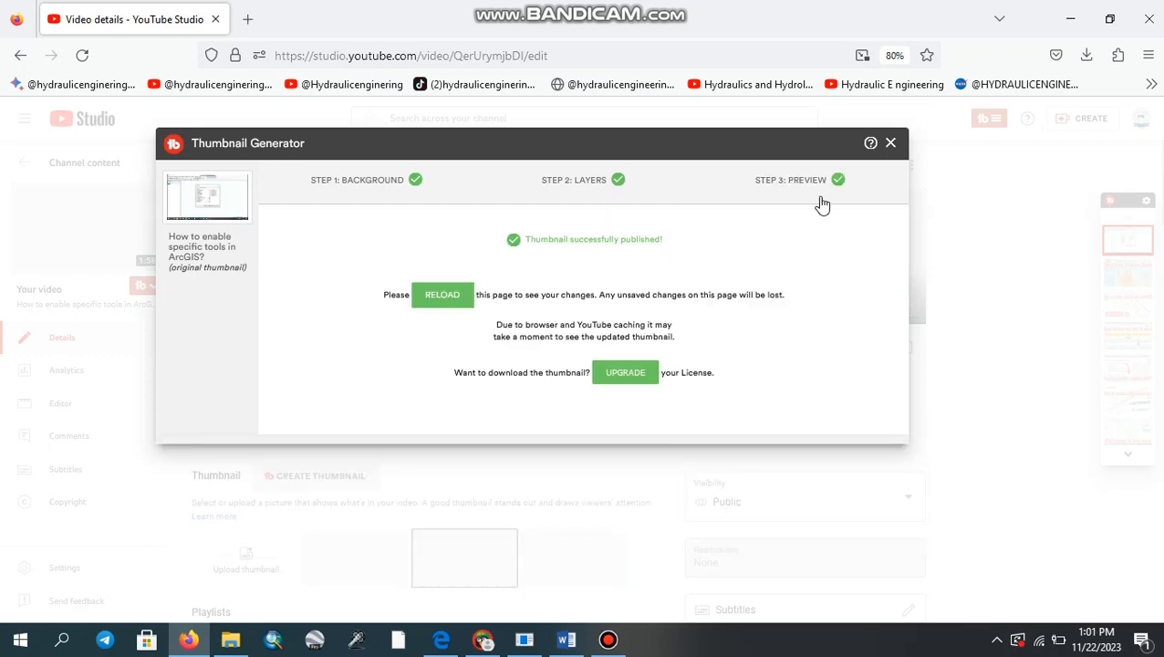
Close the Thumbnail Generator and open the YouTube home page in a new browser tab.
{"action": "left_click", "coordinate": [891, 146]}
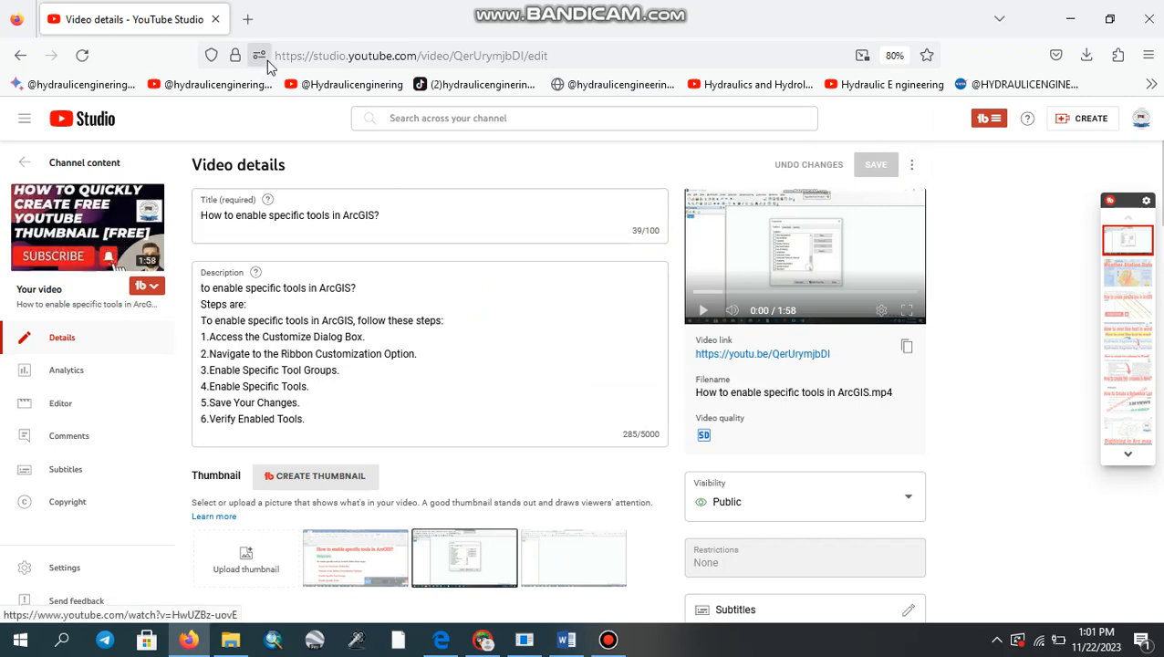
{"action": "left_click", "coordinate": [248, 20]}
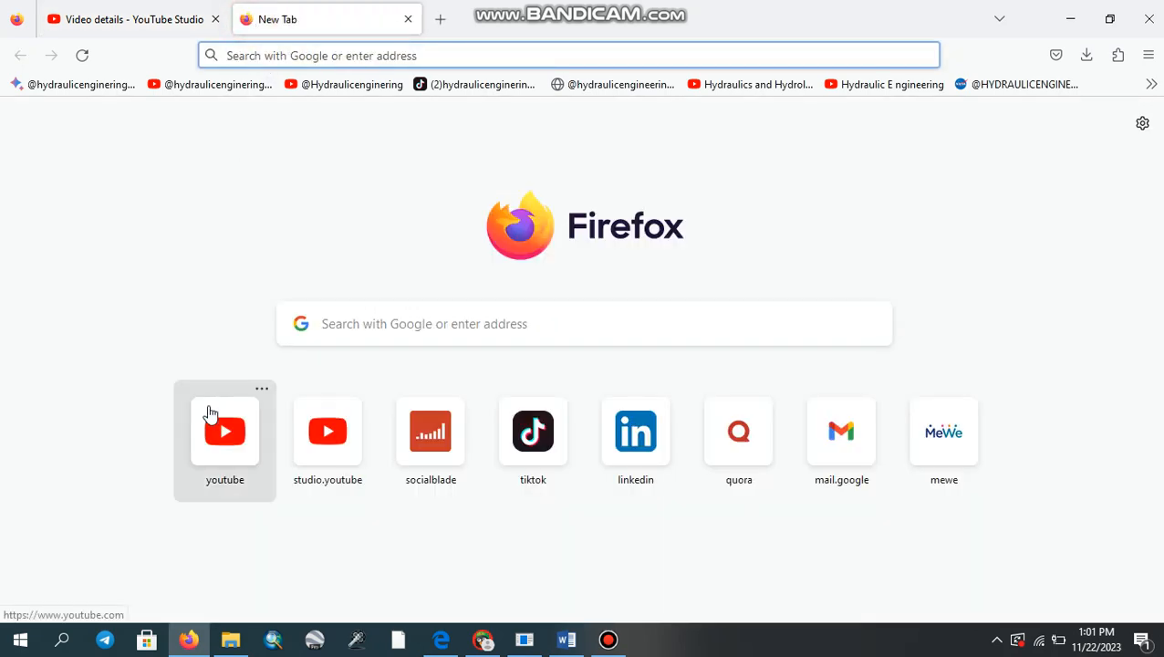
{"action": "left_click", "coordinate": [217, 435]}
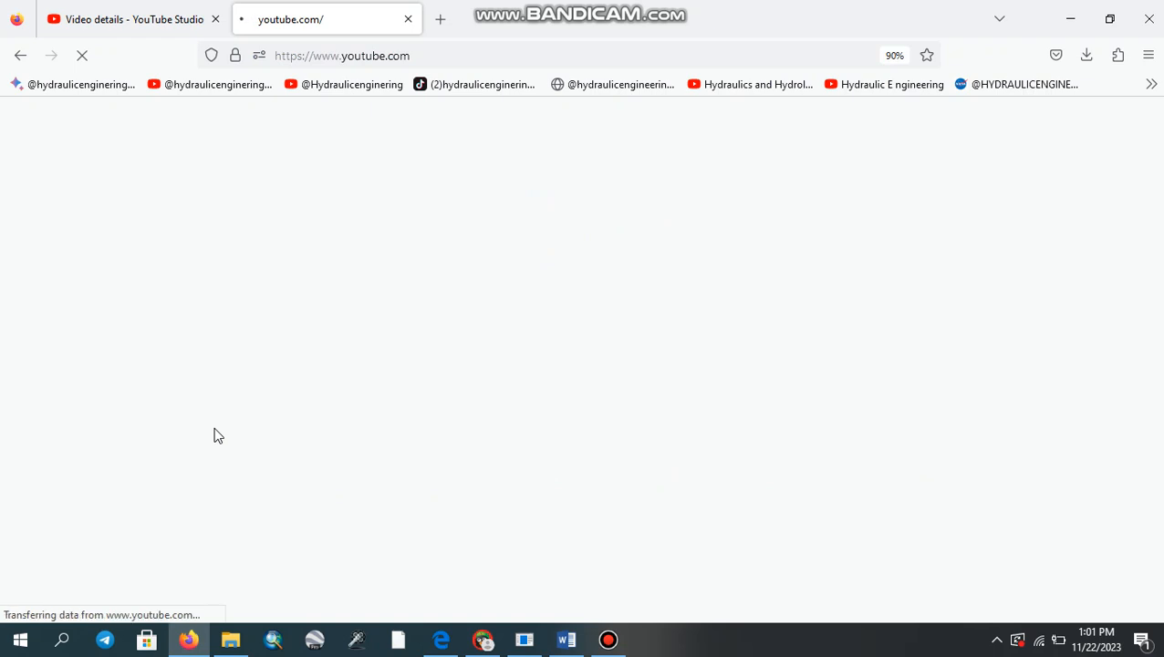
{"action": "left_click", "coordinate": [169, 22]}
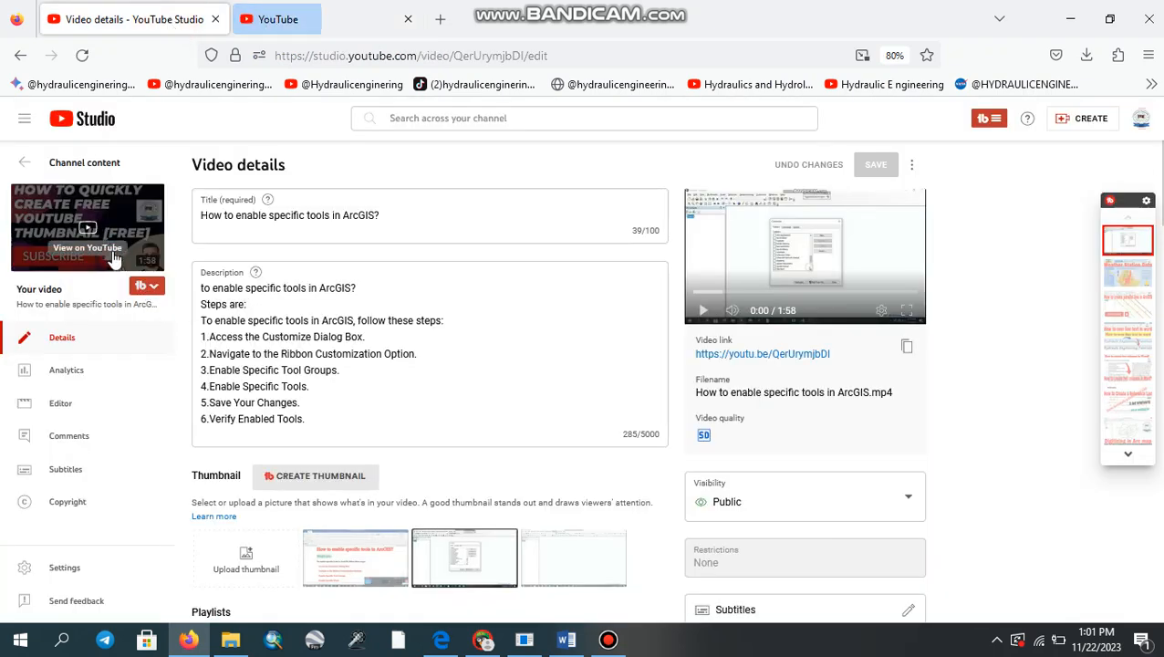
{"action": "left_click", "coordinate": [307, 16]}
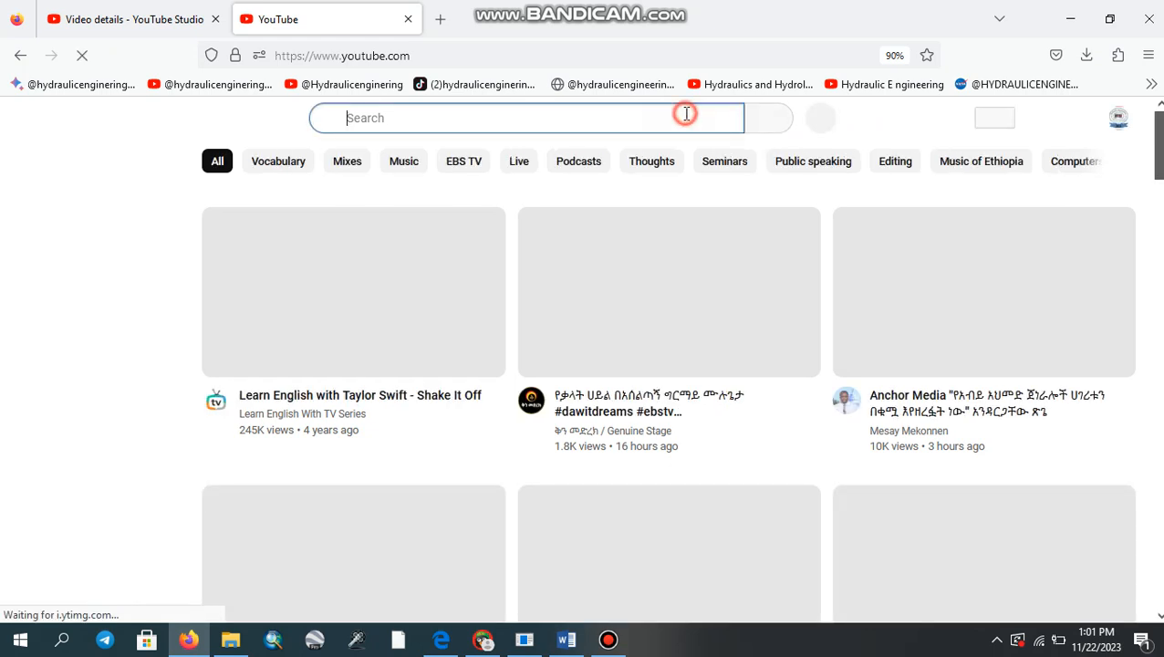
View the account's own YouTube channel page and return to the video details page in YouTube Studio.
{"action": "left_click", "coordinate": [1117, 121]}
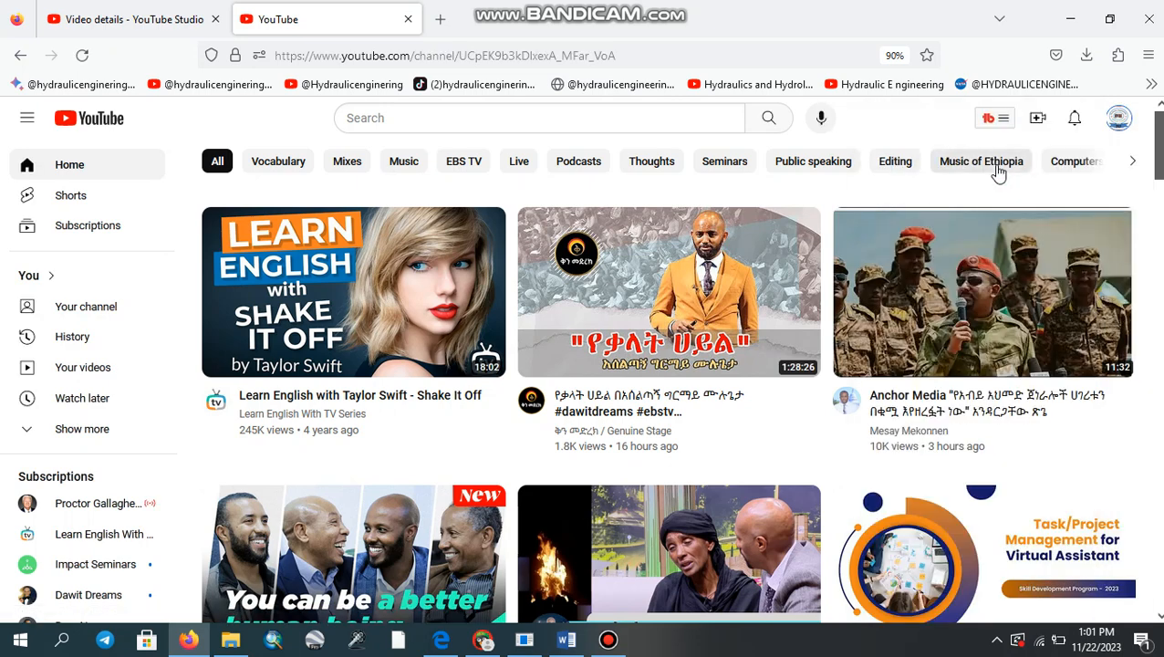
{"action": "left_click", "coordinate": [1121, 123]}
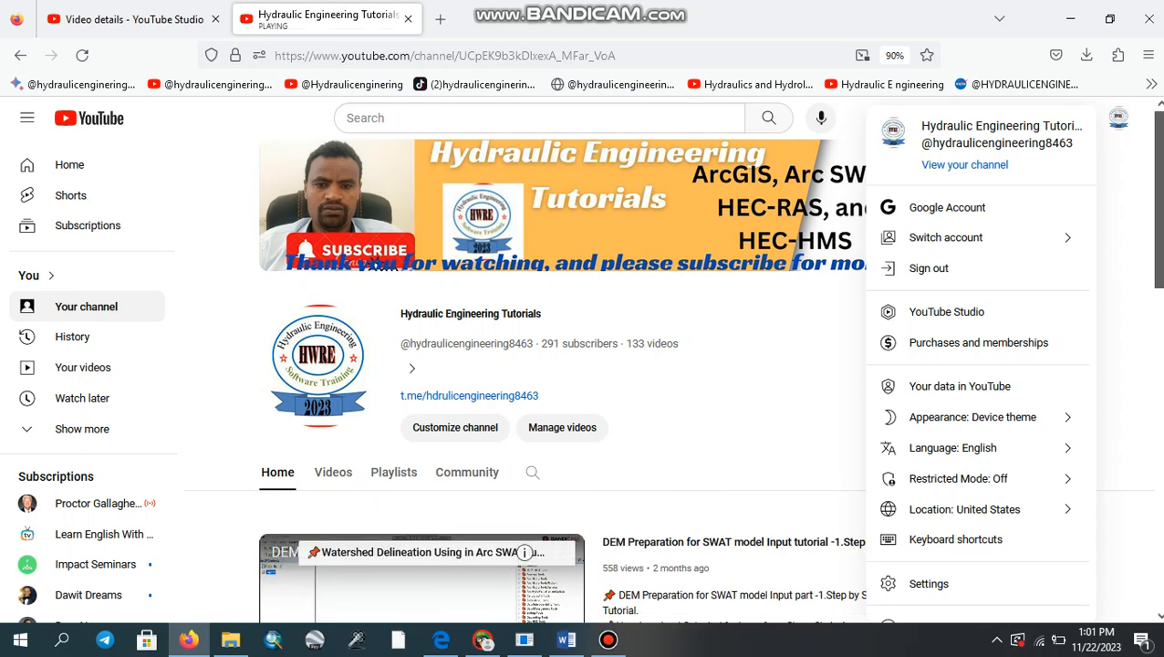
{"action": "left_click", "coordinate": [137, 20]}
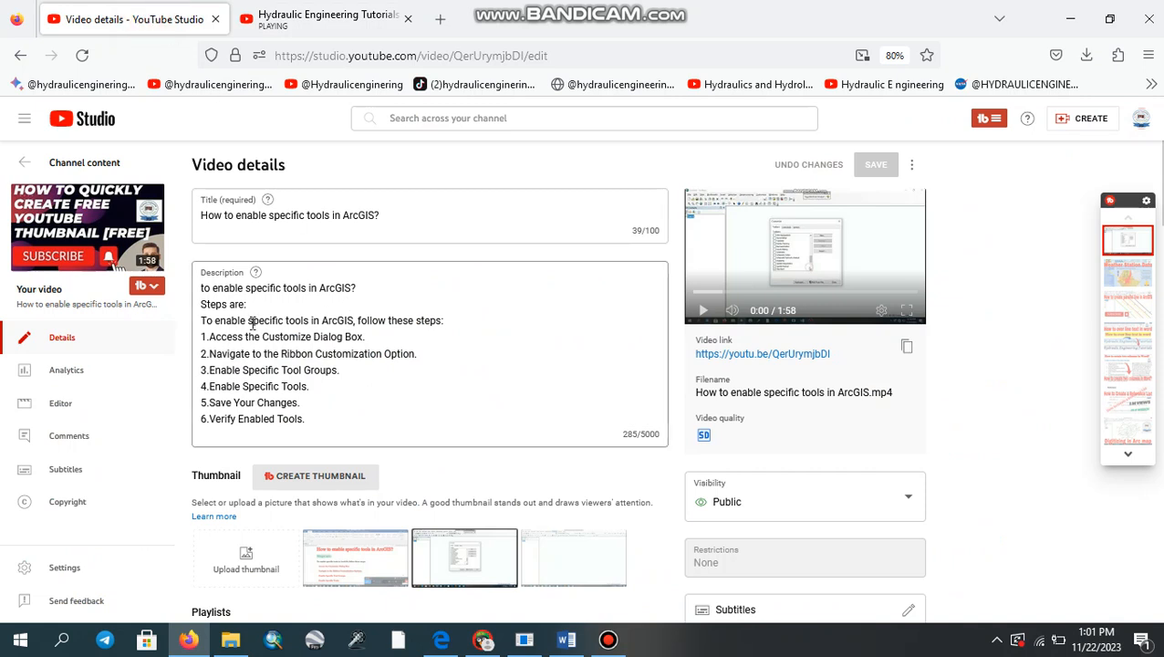